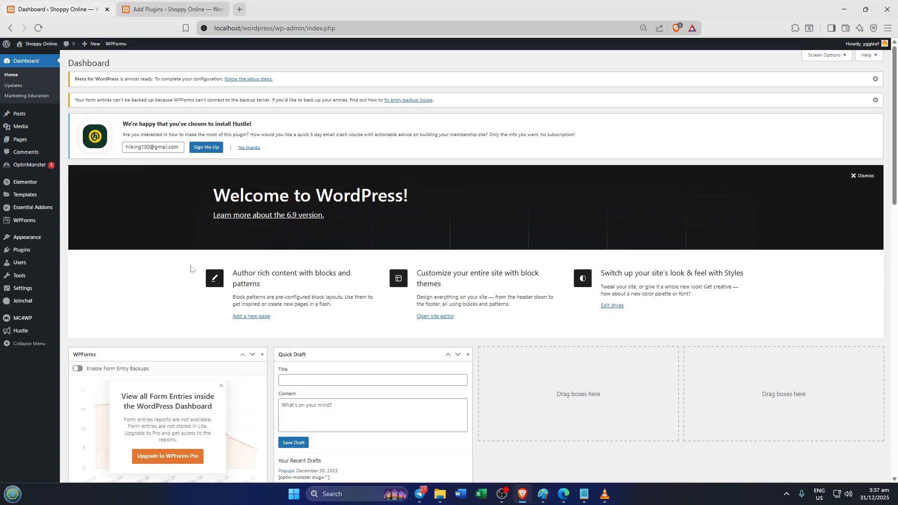
scroll(224, 340, down, 5)
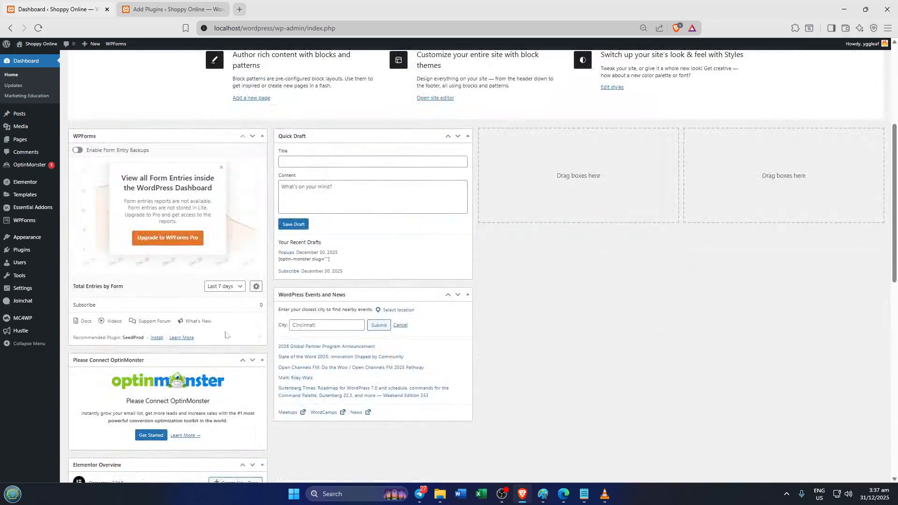
scroll(225, 334, down, 5)
scroll(225, 334, down, 3)
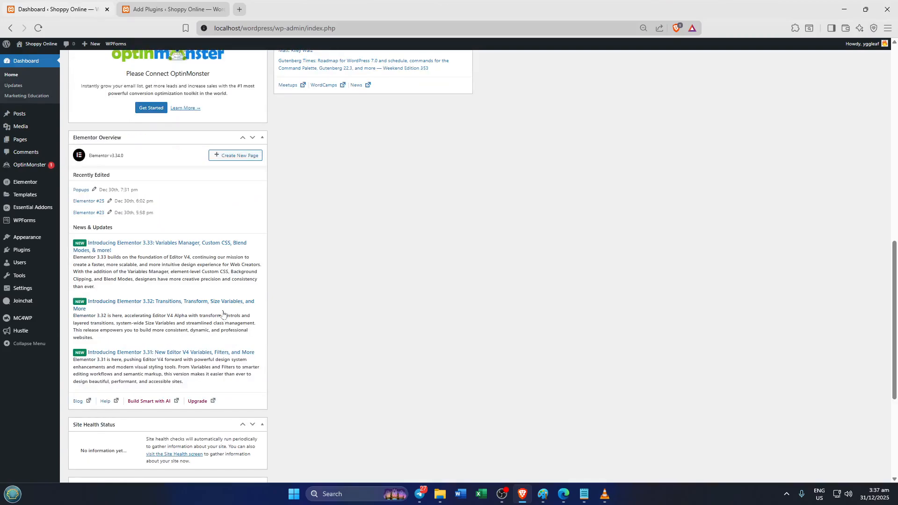
scroll(222, 313, up, 11)
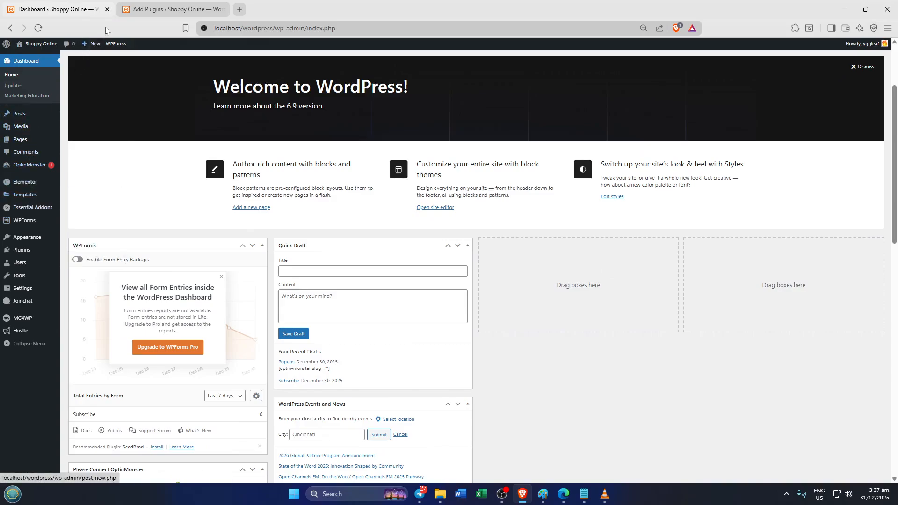
- Switch to the Add Plugins page and open the Hustle plugin's Pop-ups page from there
click(151, 5)
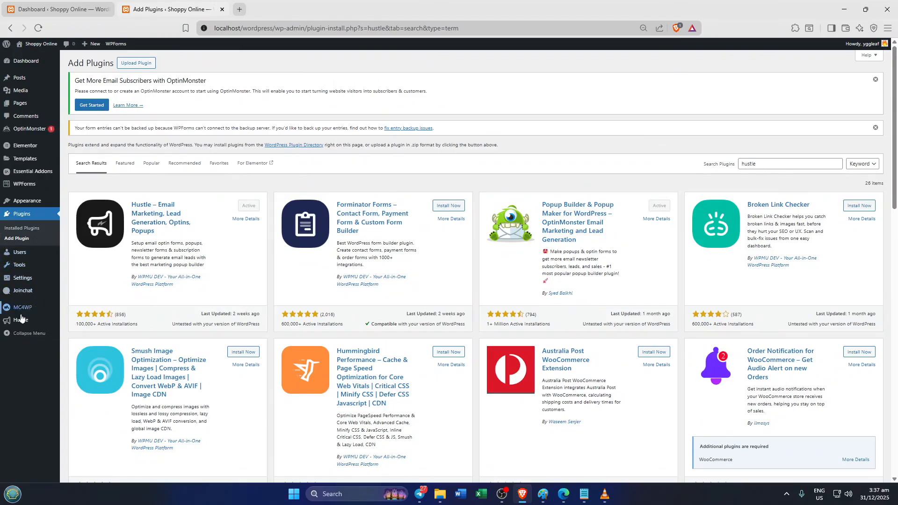
mouse_move(20, 323)
click(251, 208)
click(251, 208)
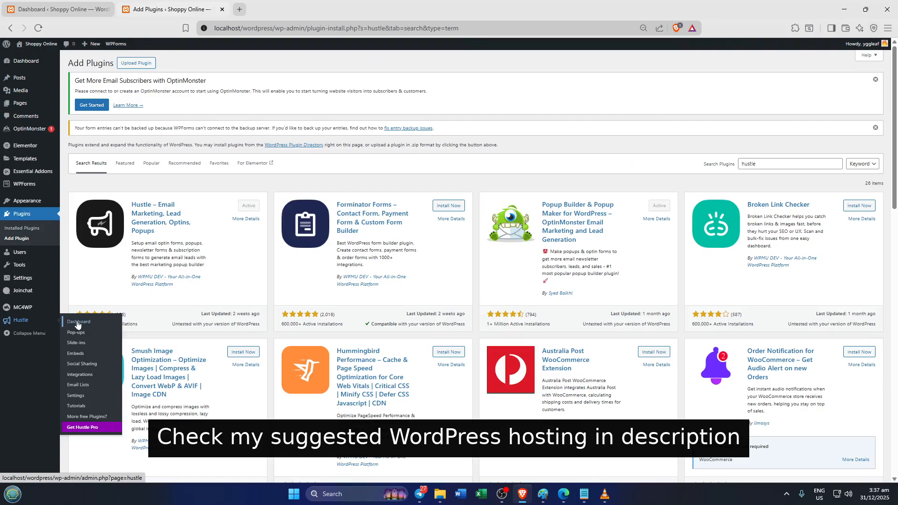
click(75, 336)
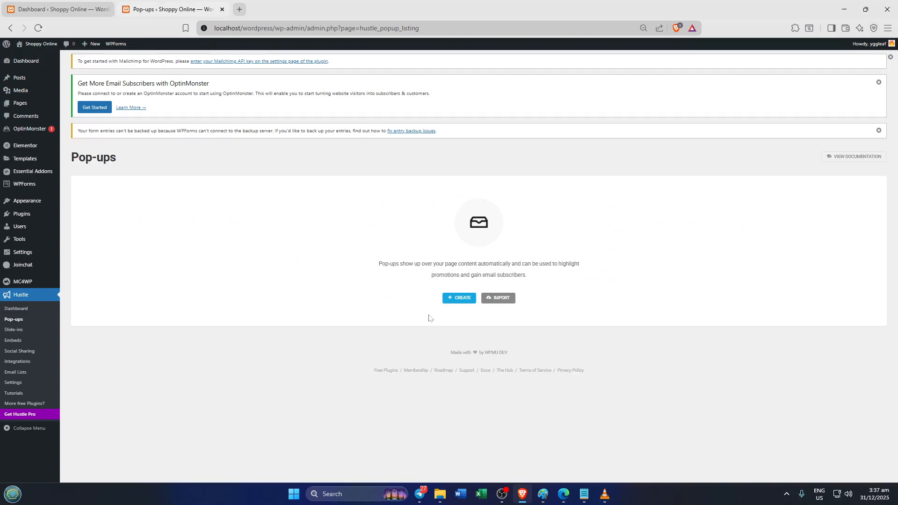
- Create an Email Opt-in pop-up named "Newletter" from the Halloween template
click(458, 299)
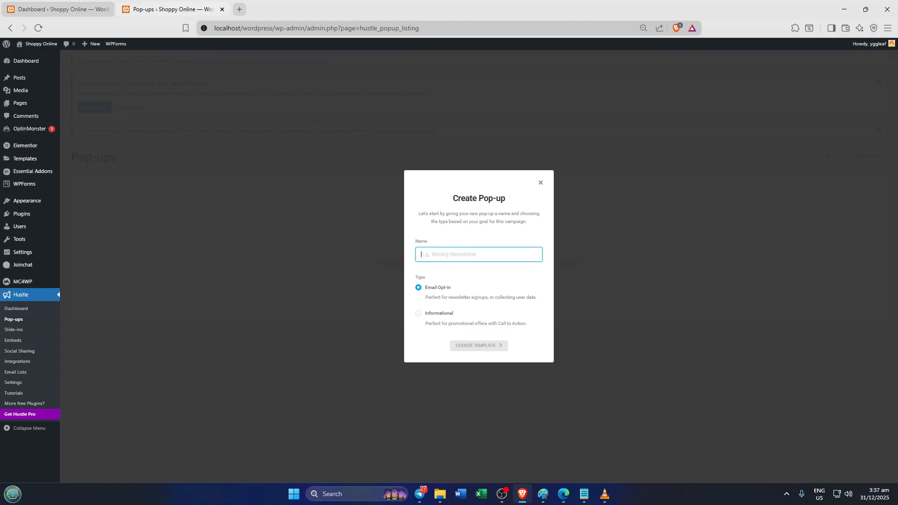
text(N)
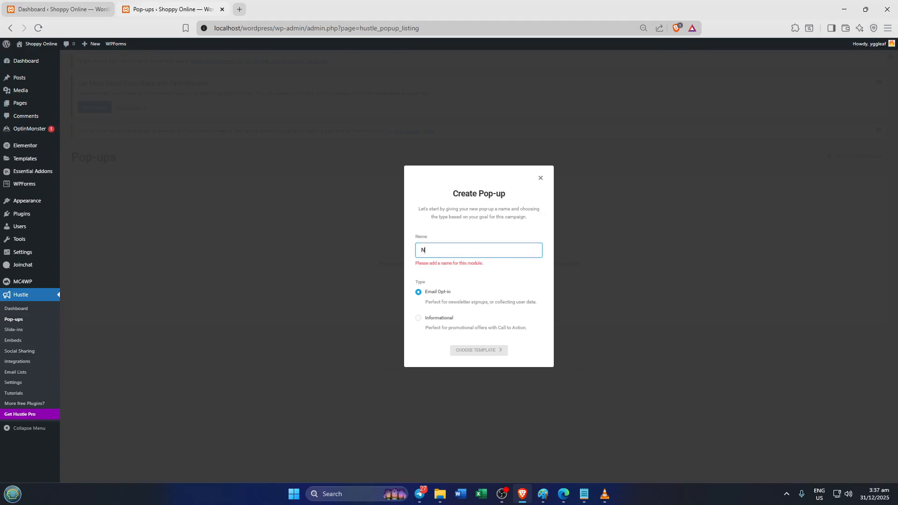
text(es)
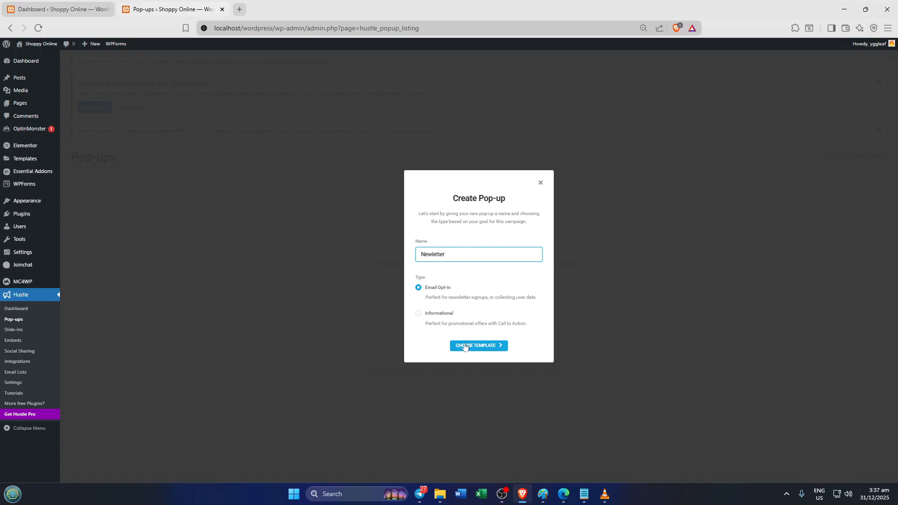
click(465, 347)
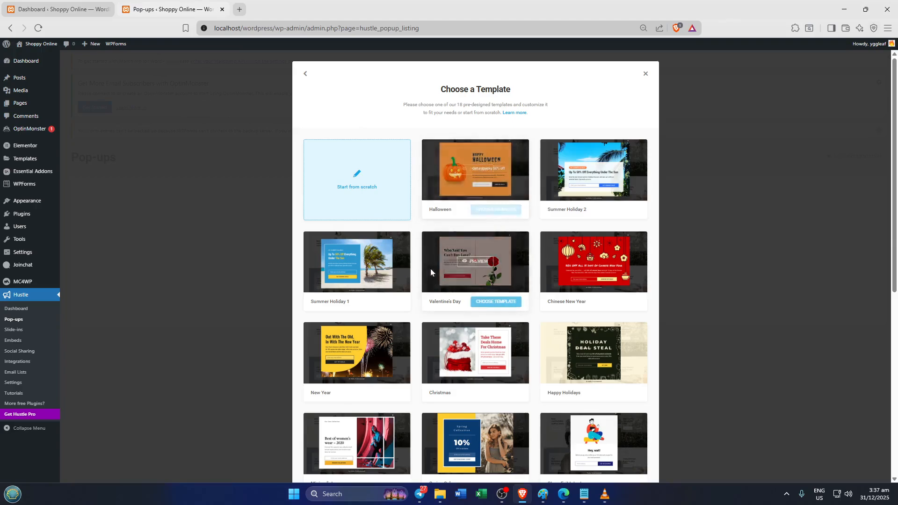
click(494, 210)
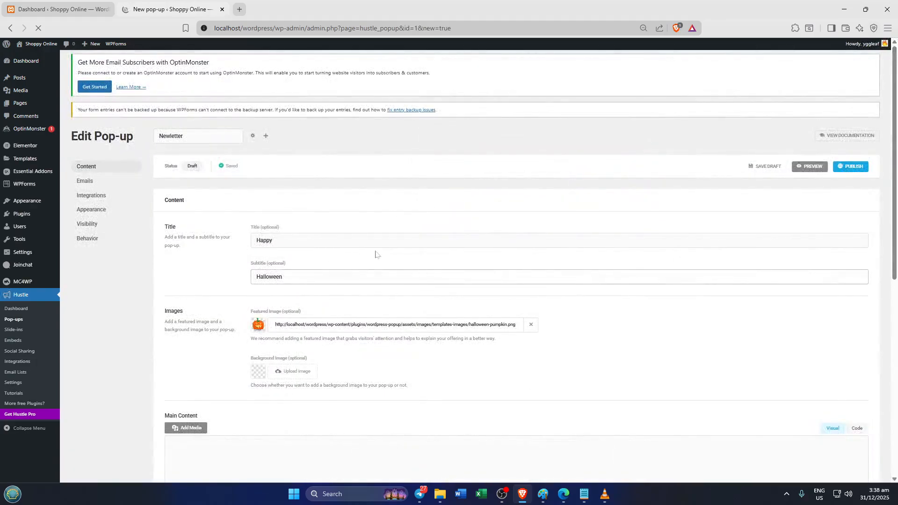
- Set the pop-up's background image to background1-1.jpeg from the media library
scroll(468, 262, down, 2)
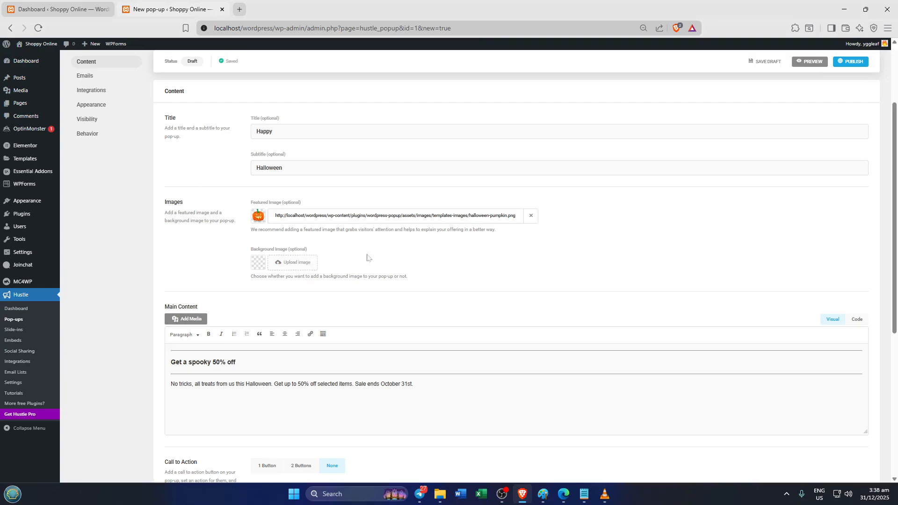
click(277, 263)
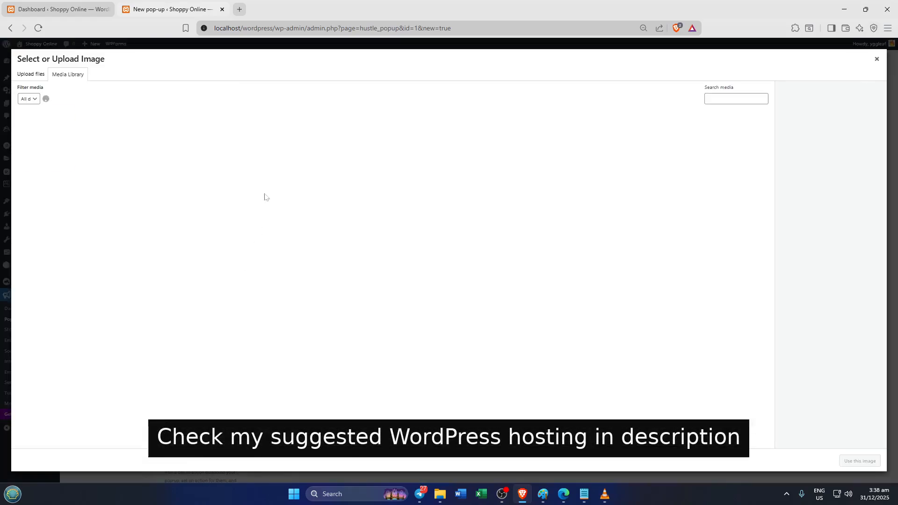
click(56, 137)
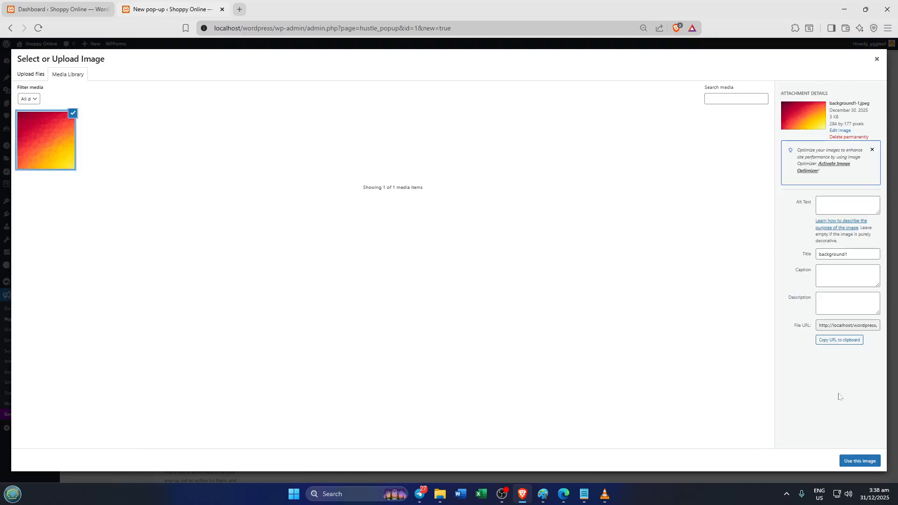
click(859, 461)
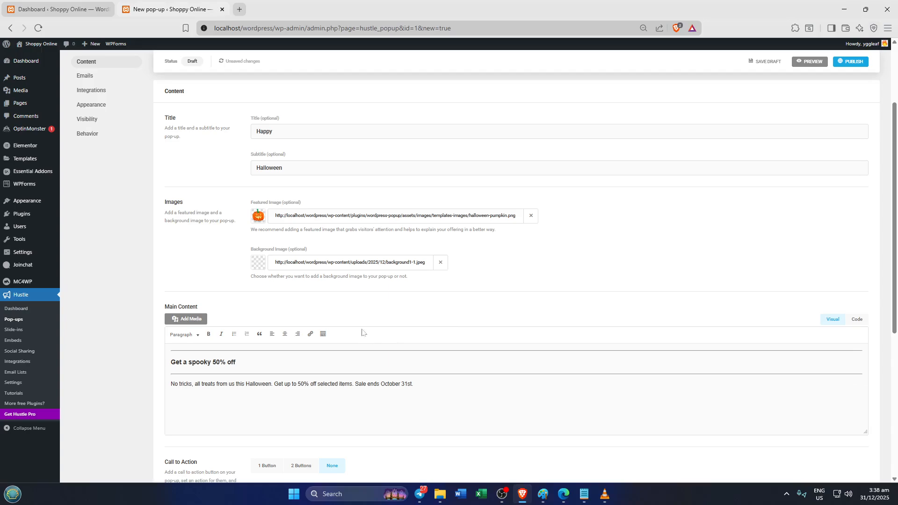
- Review the pop-up's main content, call to action and "Never see this again" link settings
scroll(380, 313, down, 5)
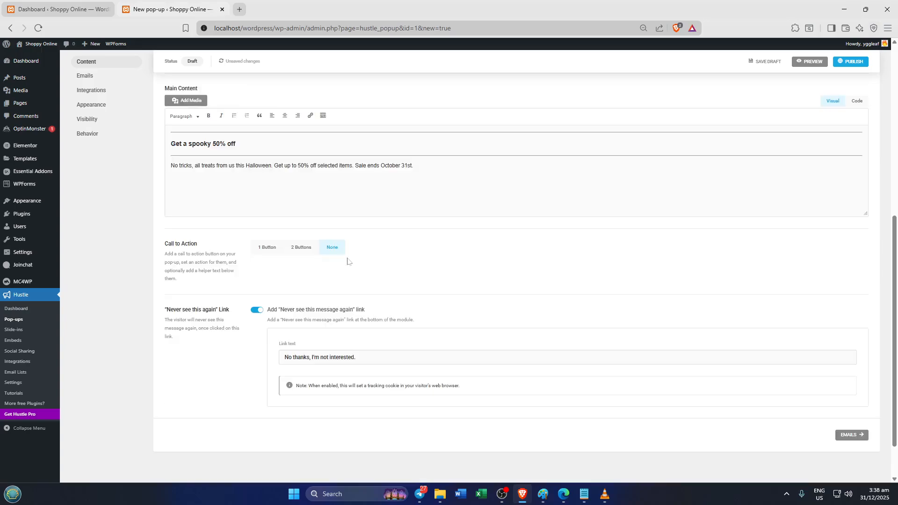
scroll(347, 260, up, 2)
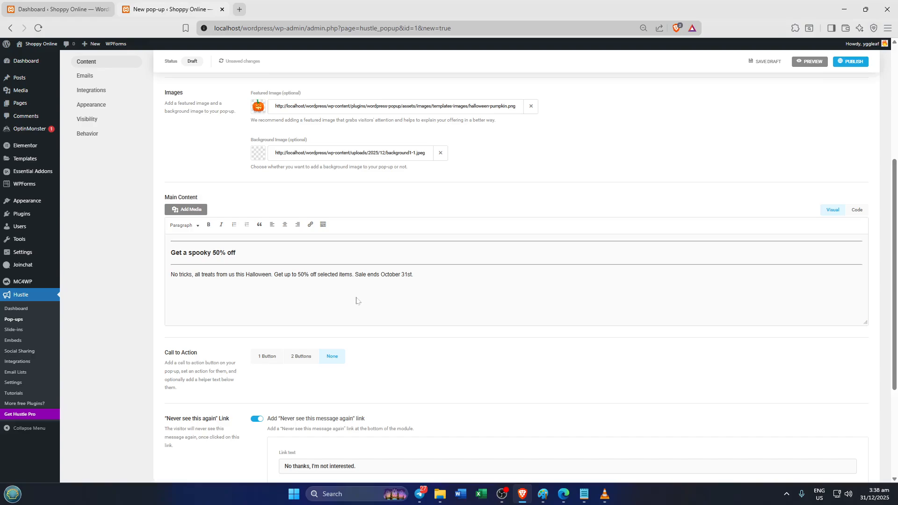
scroll(357, 300, down, 3)
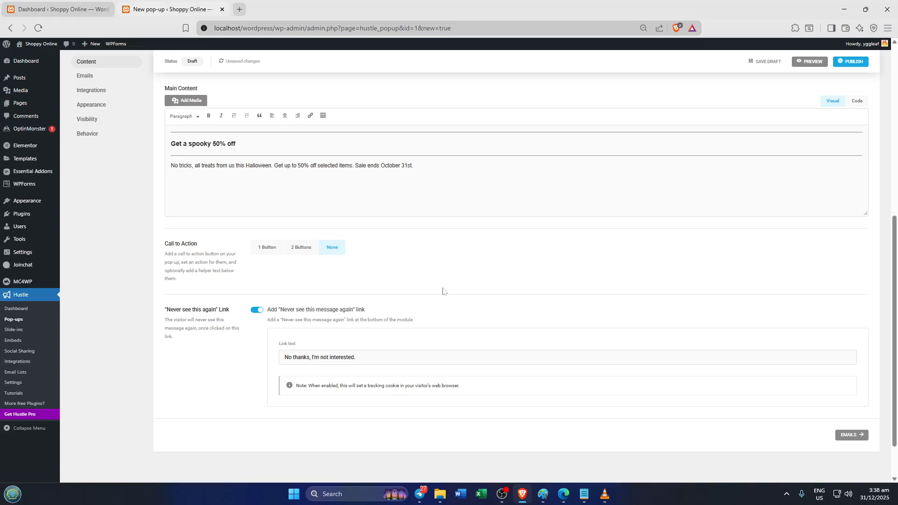
scroll(498, 321, down, 1)
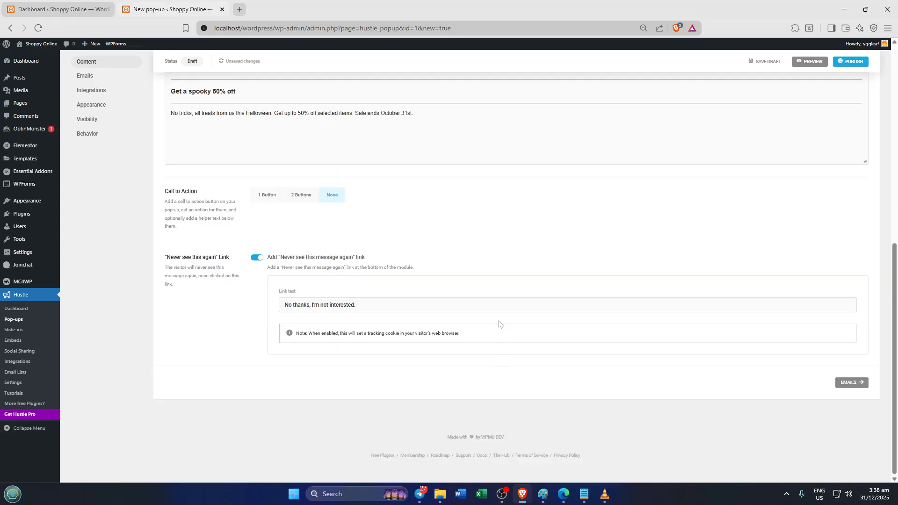
scroll(499, 323, up, 2)
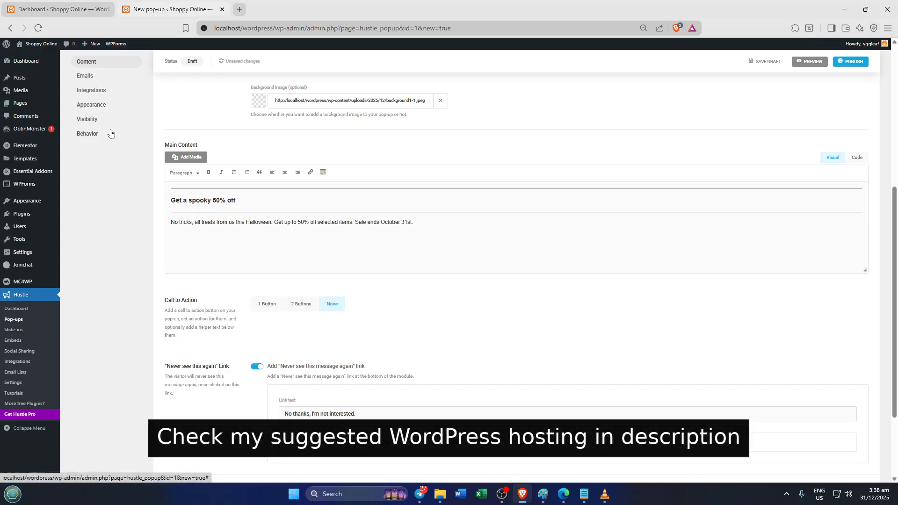
scroll(98, 112, up, 2)
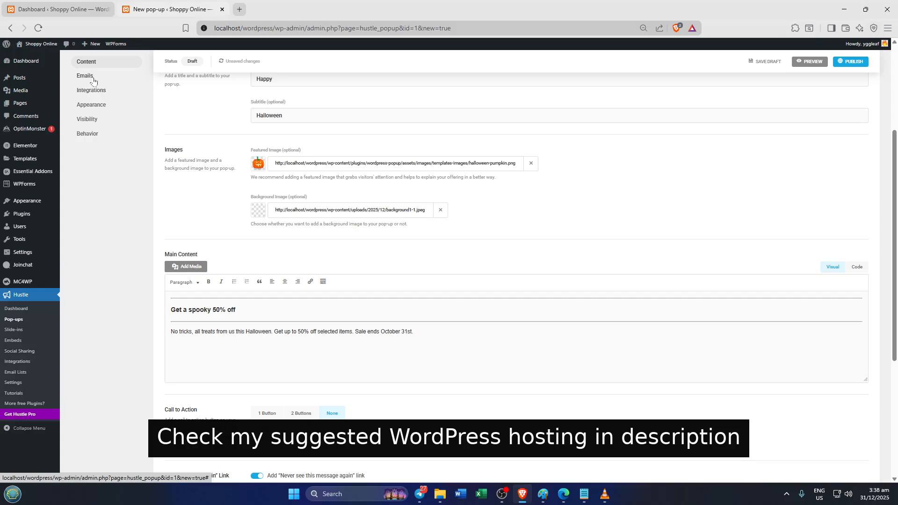
- Look through the pop-up's Emails, Integrations, Appearance, Visibility and Behavior settings, including its triggers, animations and closing methods
click(94, 79)
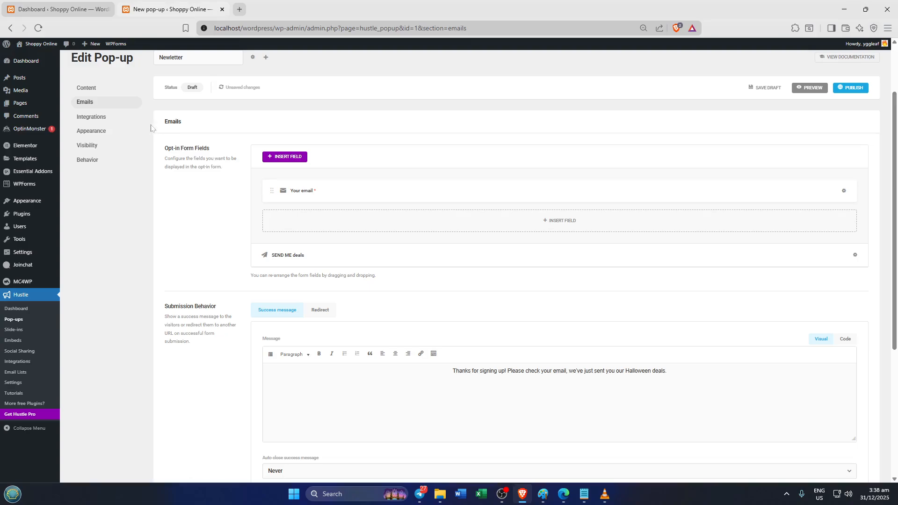
click(109, 120)
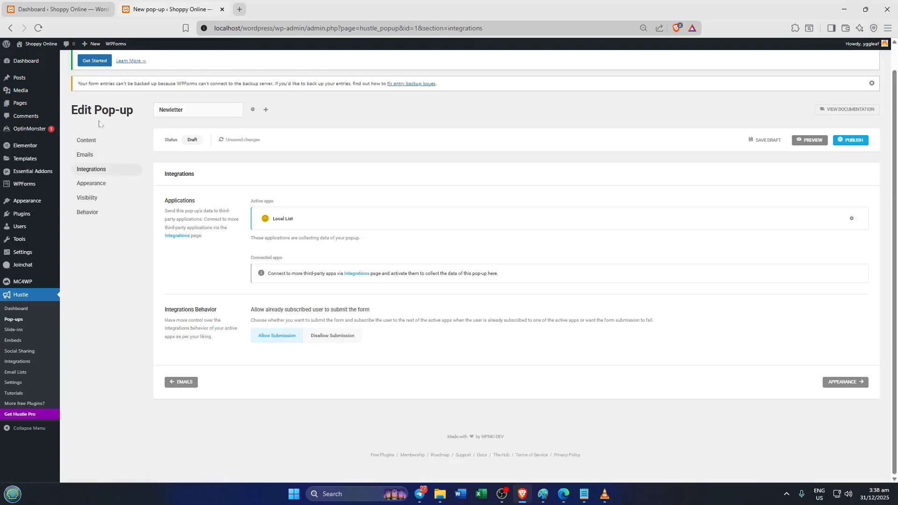
click(95, 183)
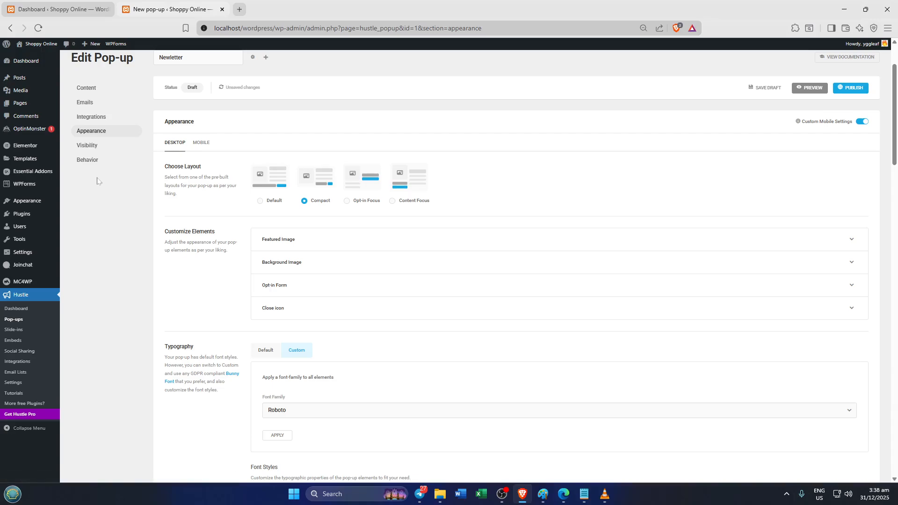
click(97, 147)
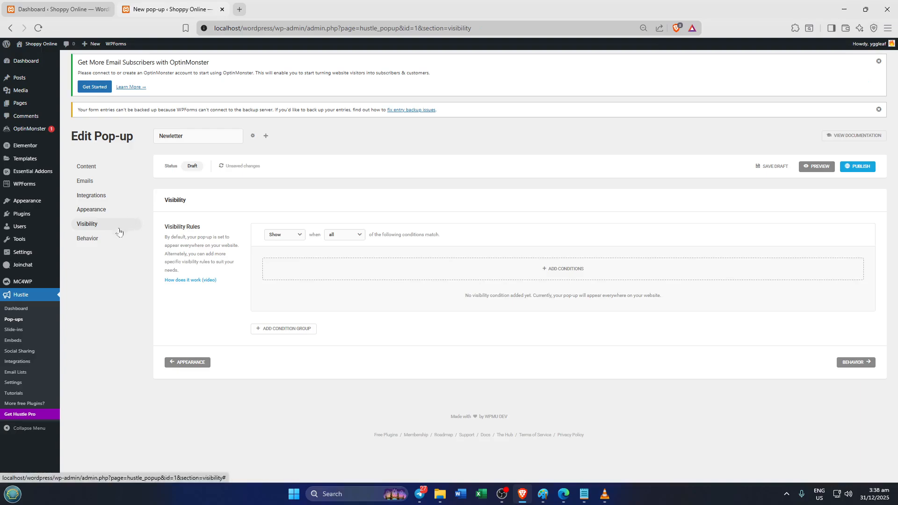
click(89, 240)
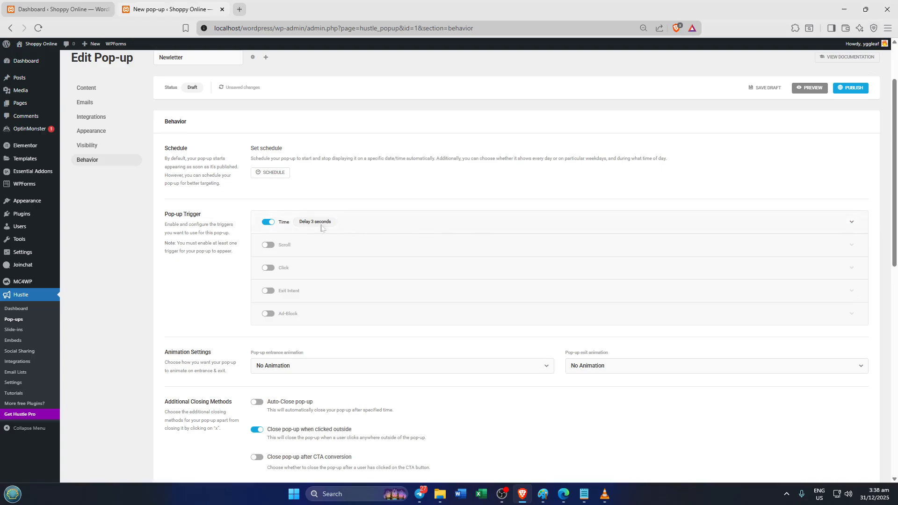
scroll(354, 250, down, 2)
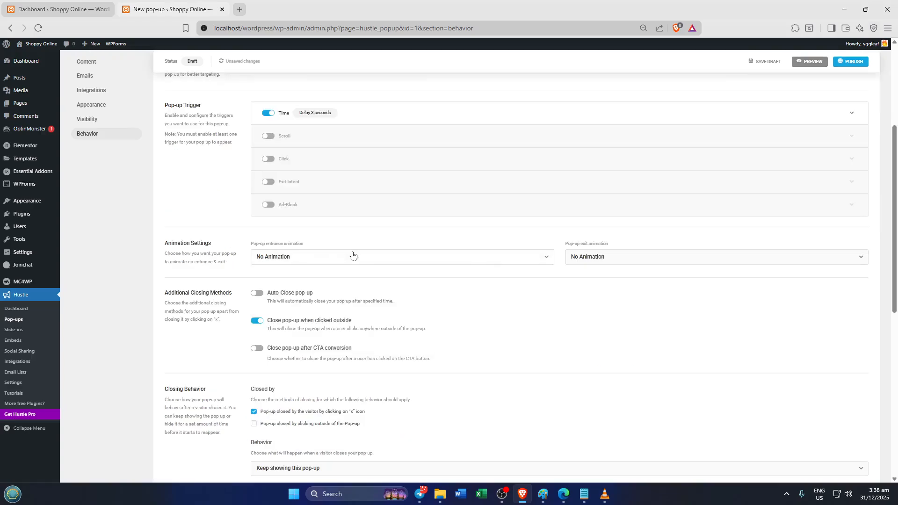
scroll(353, 254, down, 2)
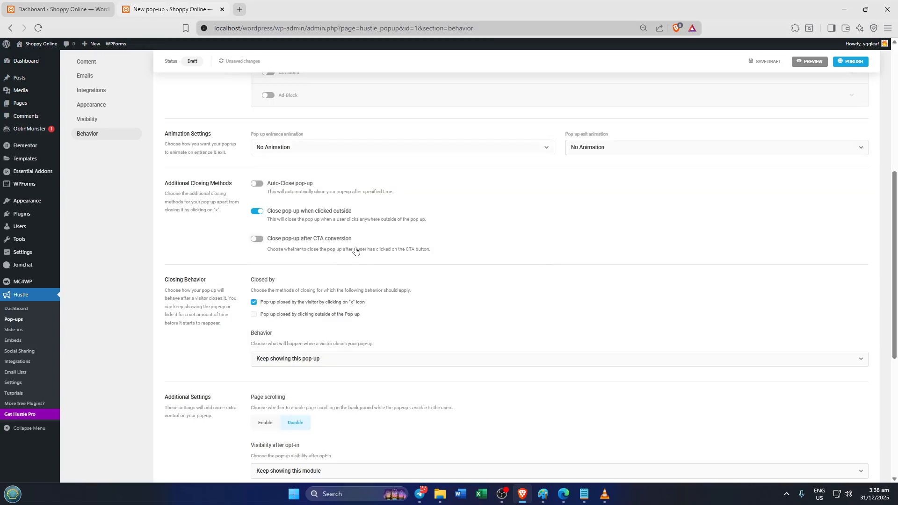